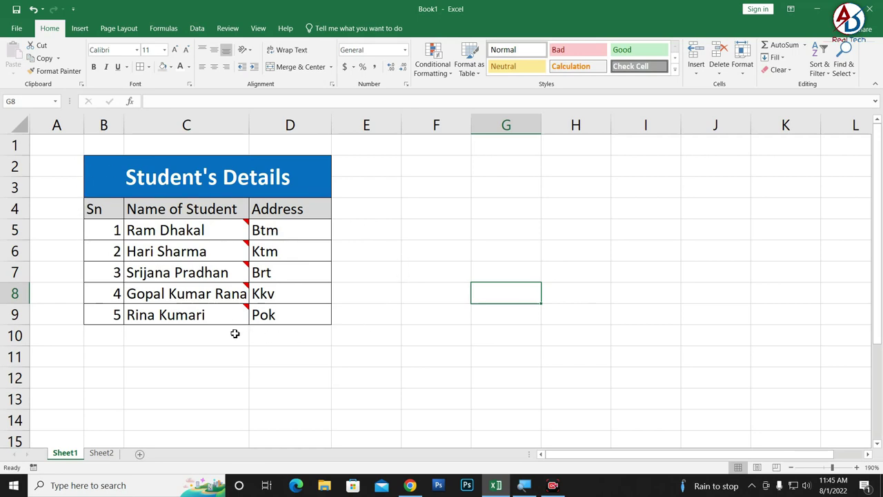
click(100, 453)
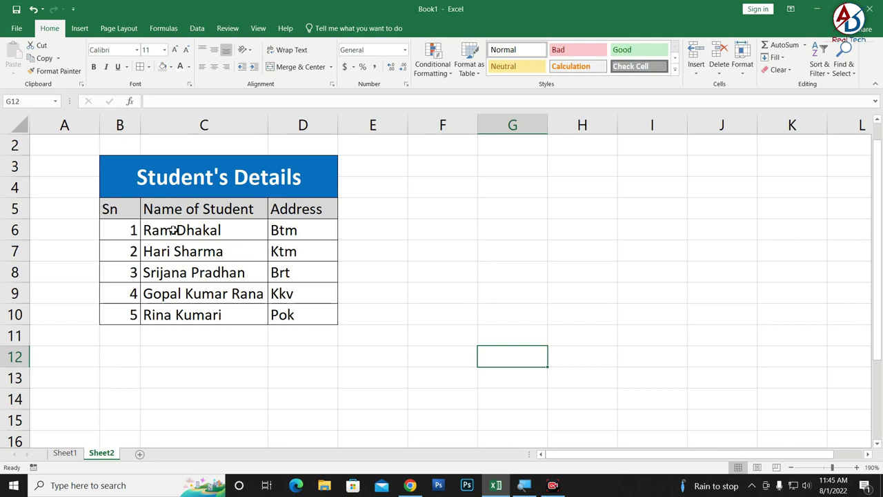
click(173, 231)
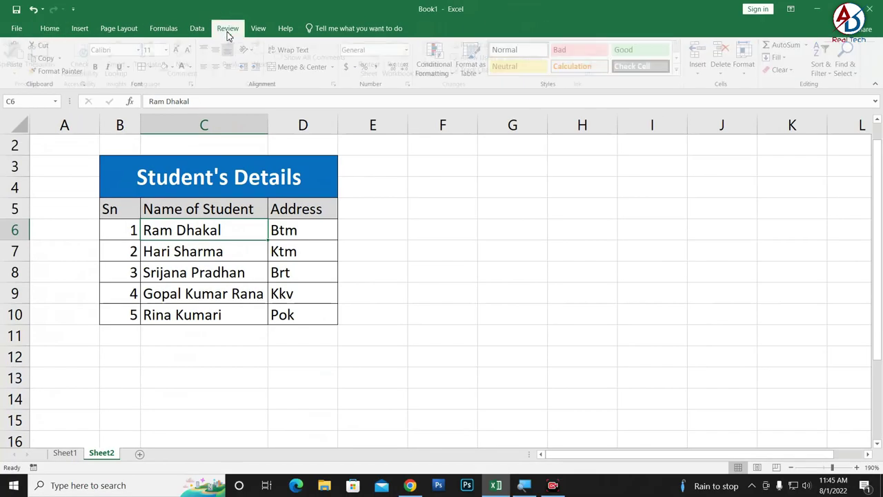
click(227, 31)
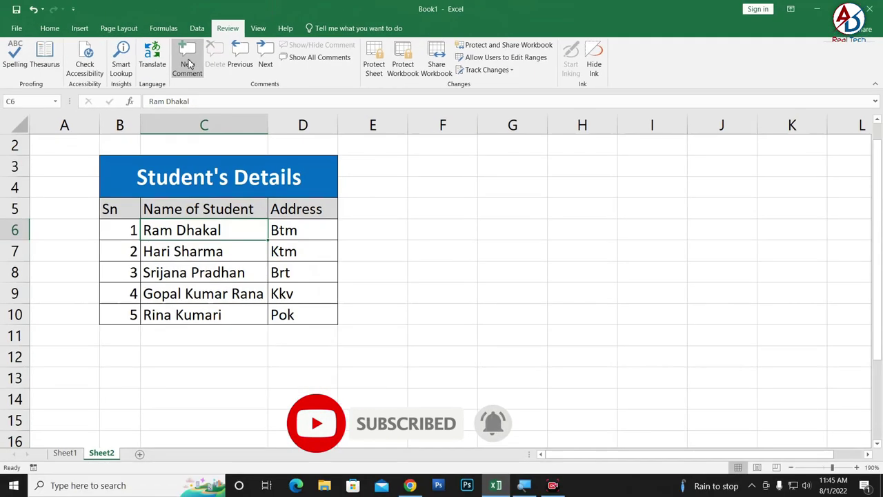
- Add a new comment to C6, delete its author label, and shrink the comment box
click(187, 62)
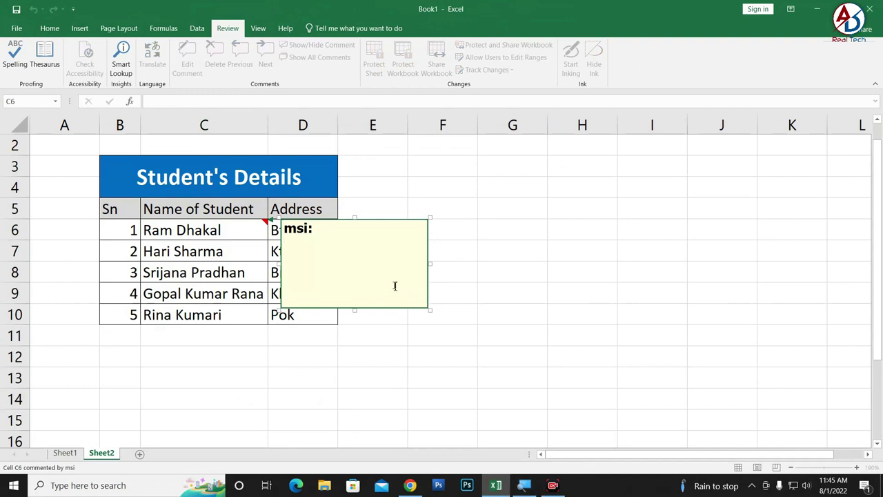
drag(315, 229, 281, 224)
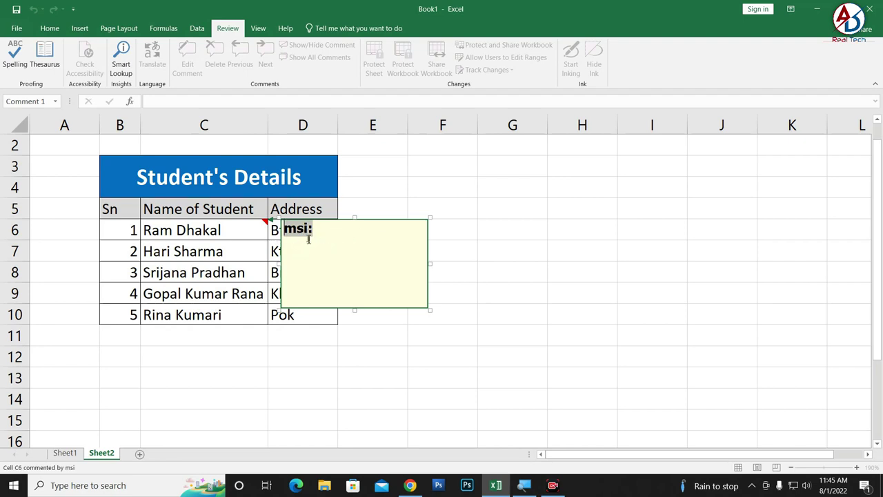
key(Delete)
drag(429, 310, 341, 285)
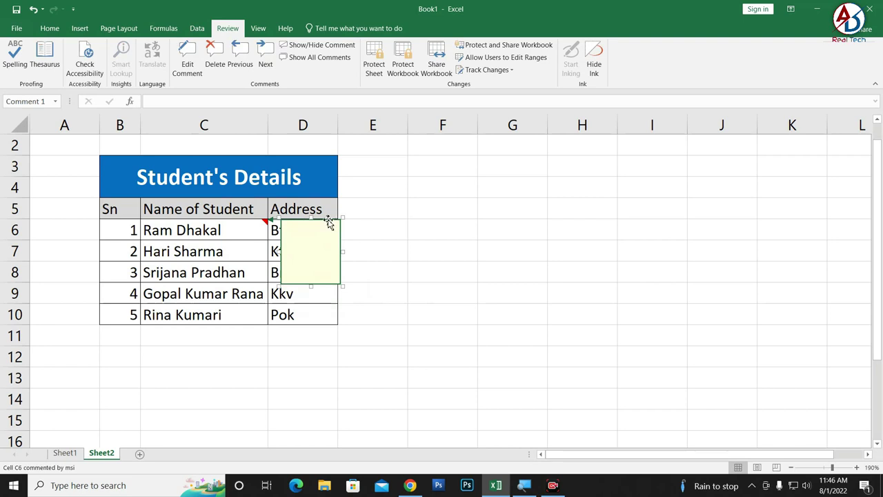
- In Format Comment, look through the tabs, then reach Fill Effects from the Colors and Lines fill colour
right_click(328, 221)
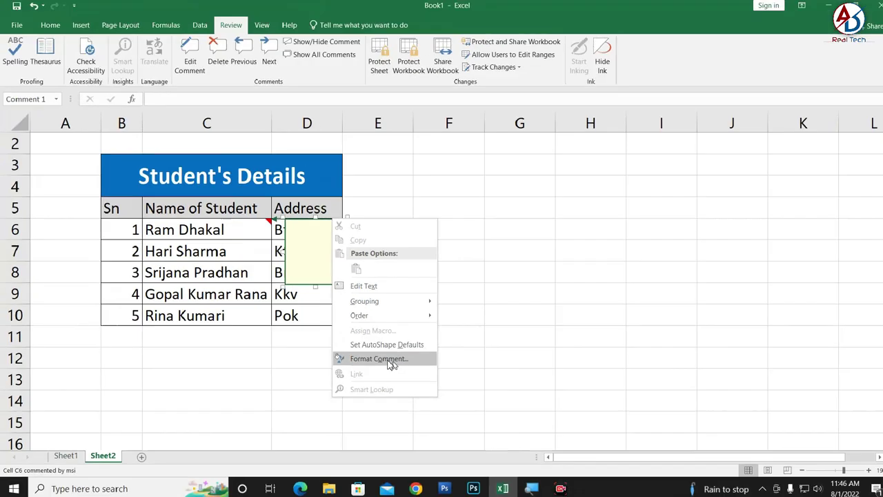
click(413, 361)
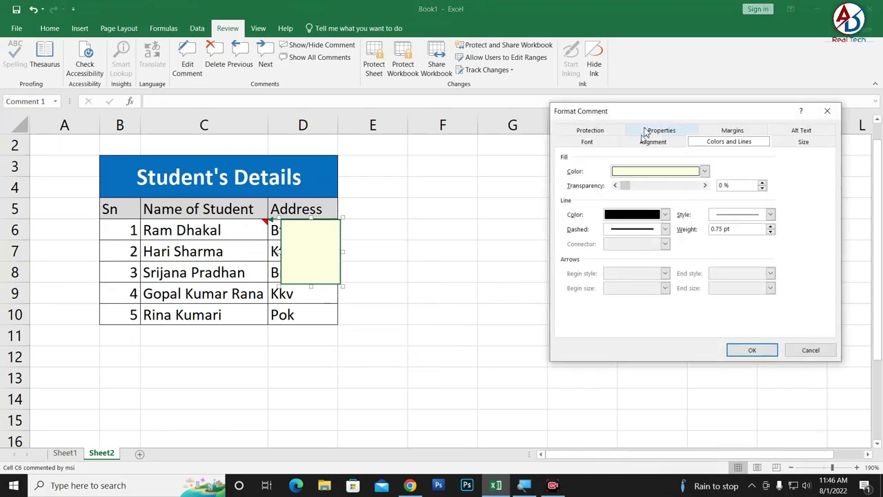
drag(675, 113, 511, 115)
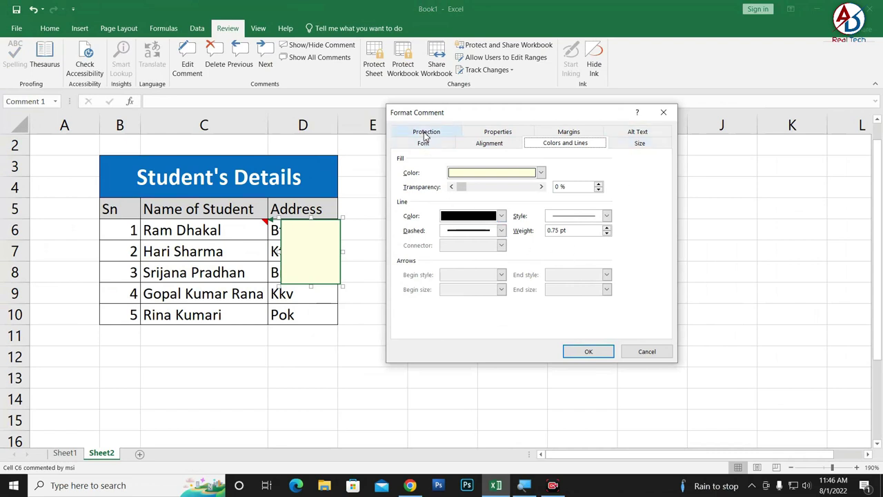
click(426, 132)
click(498, 141)
click(559, 141)
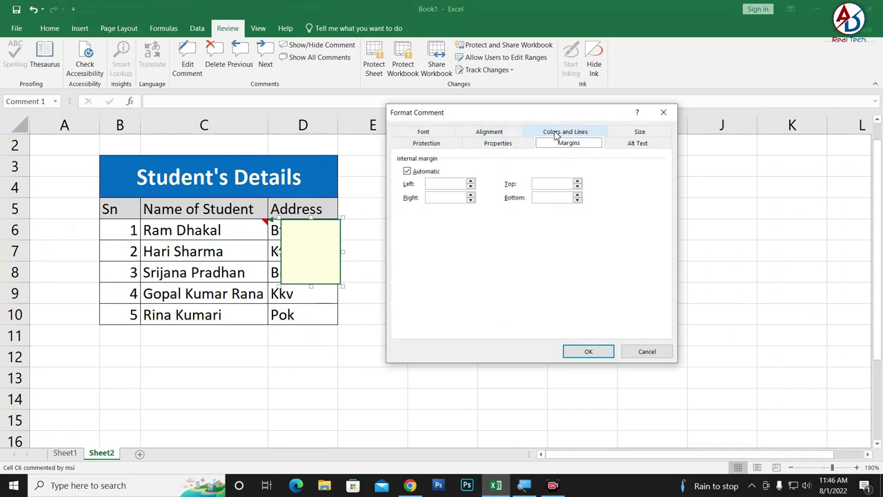
click(493, 133)
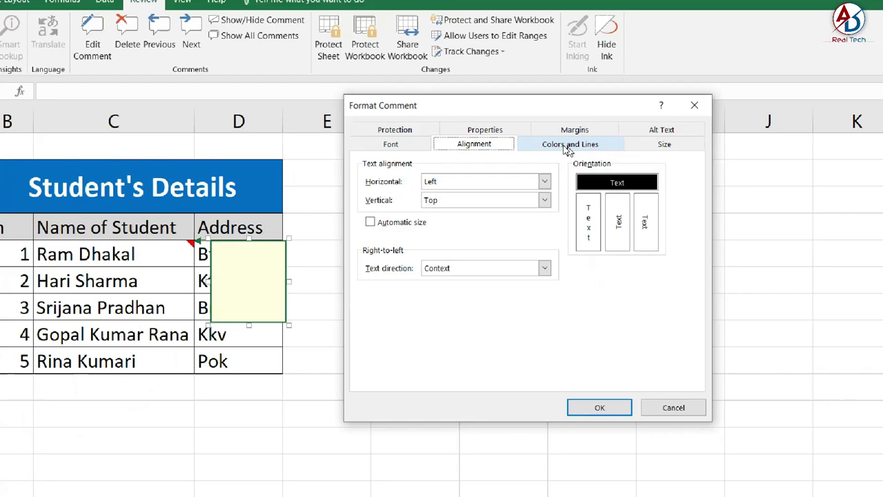
click(564, 148)
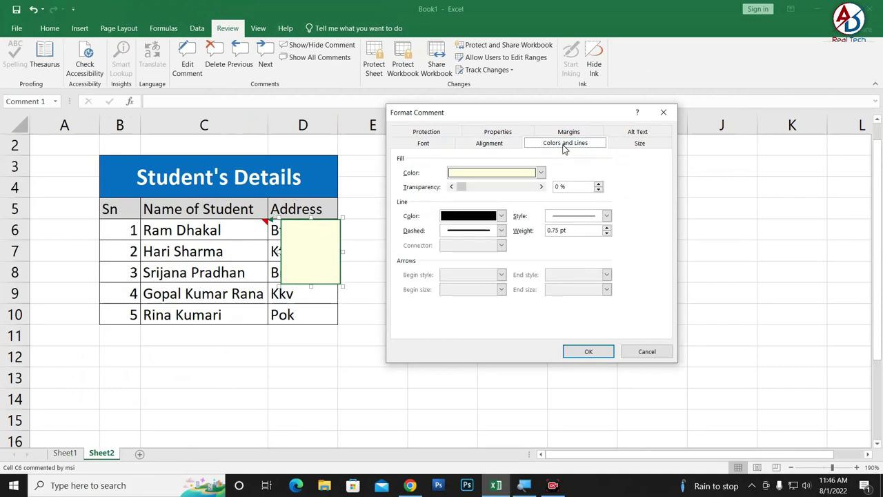
click(492, 174)
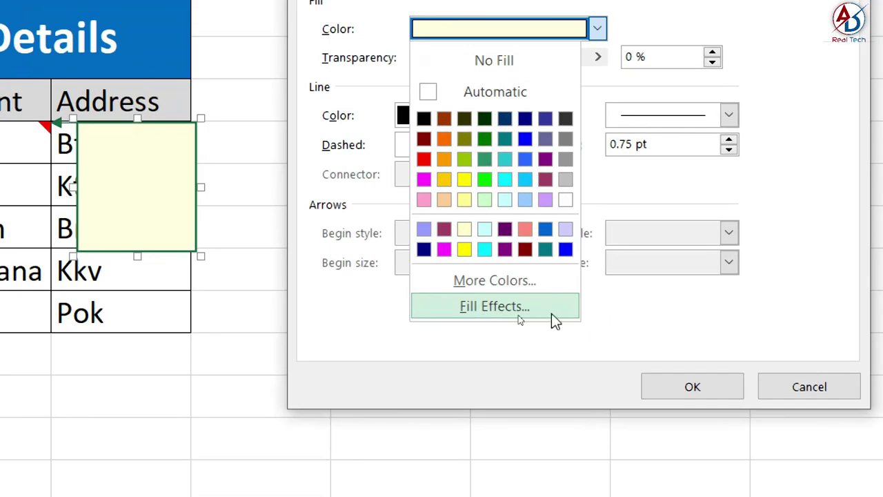
click(489, 312)
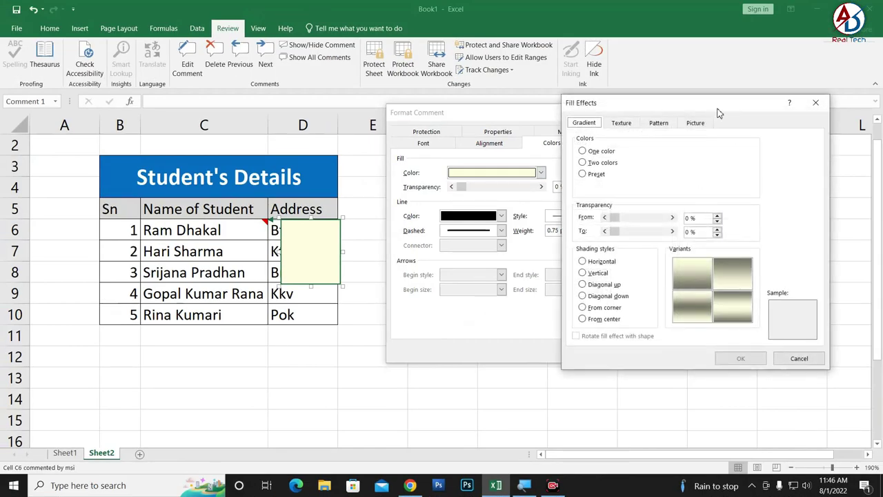
- Apply a Picture fill from a file using the orange-shirt student photo, confirming both dialogs
mouse_move(718, 113)
mouse_down()
mouse_move(559, 108)
mouse_move(565, 122)
mouse_up()
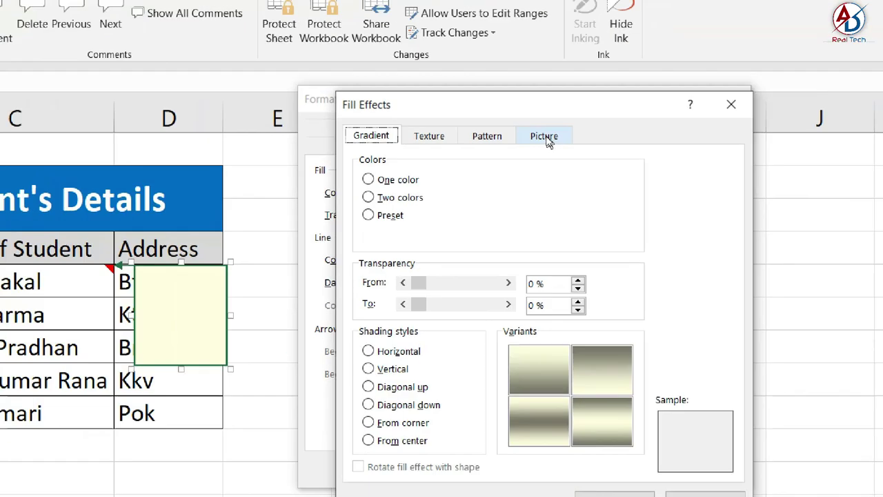
click(546, 138)
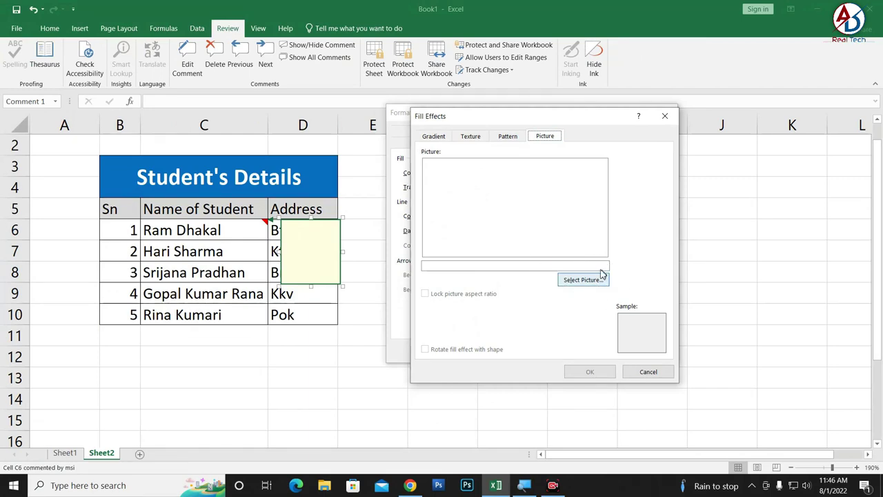
click(583, 280)
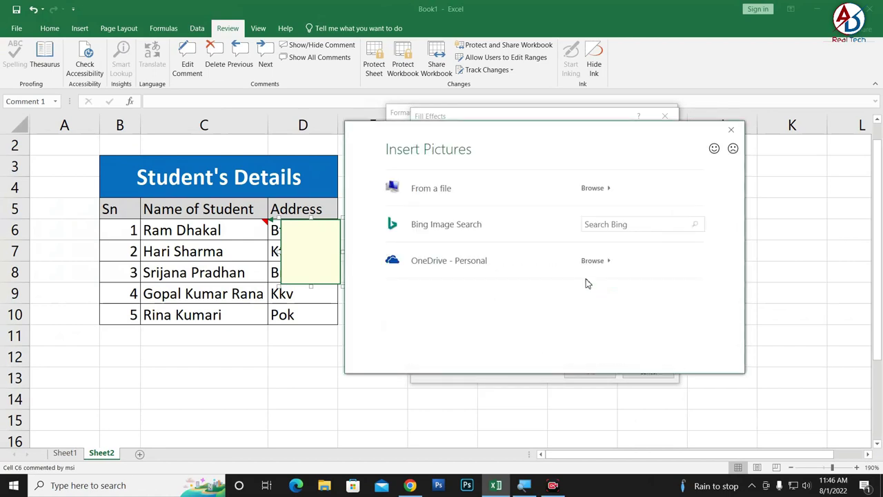
click(610, 199)
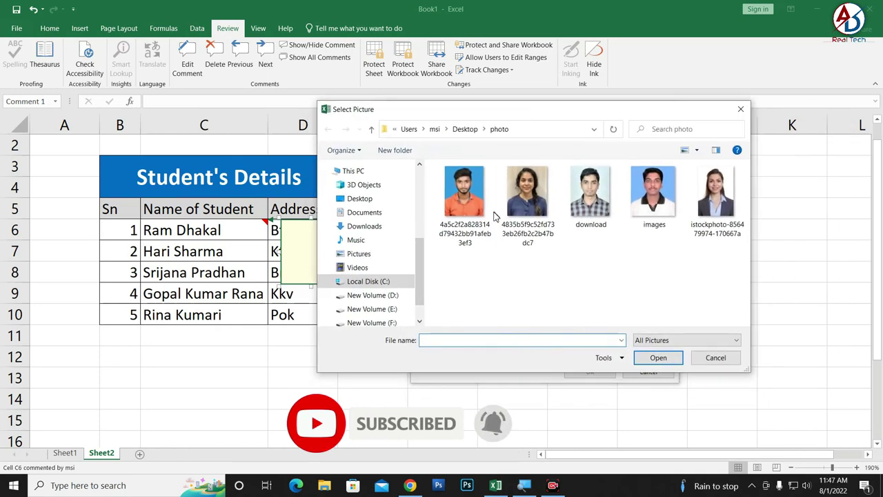
click(457, 196)
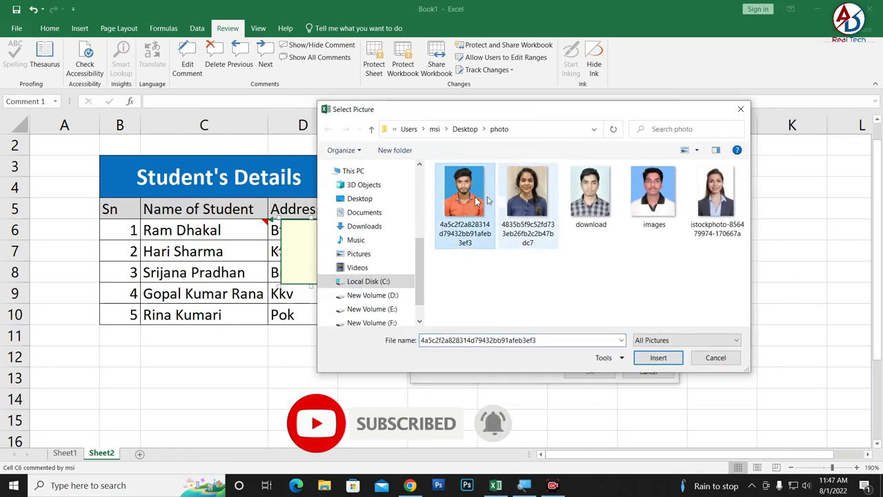
click(658, 357)
click(586, 373)
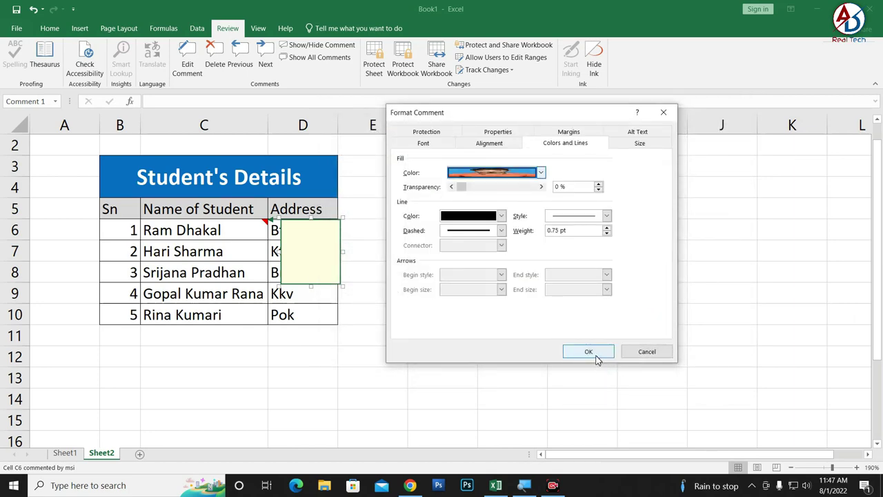
click(589, 352)
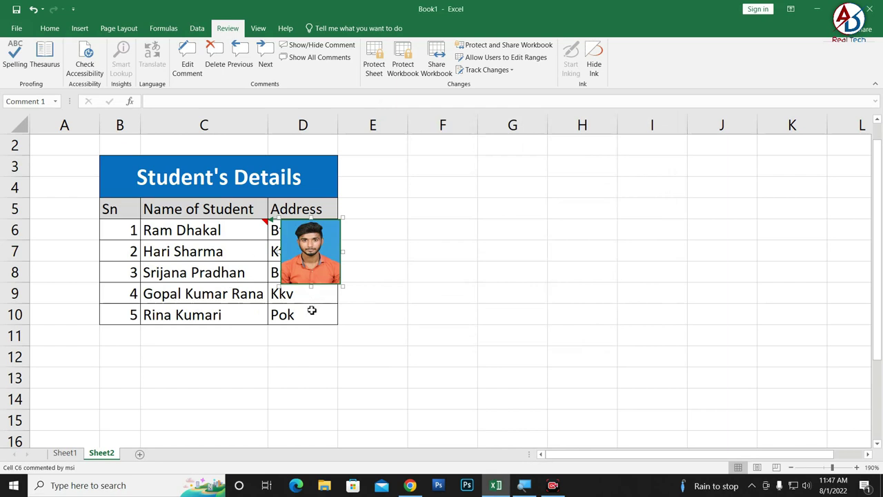
click(231, 254)
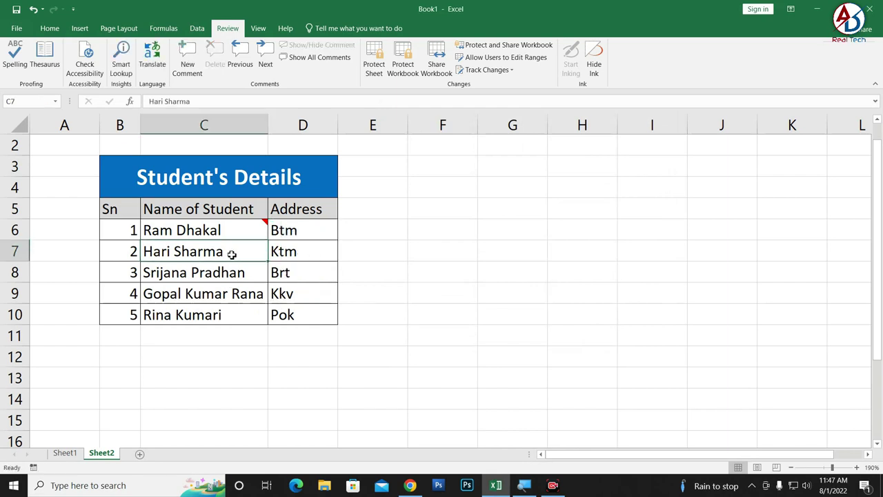
click(192, 65)
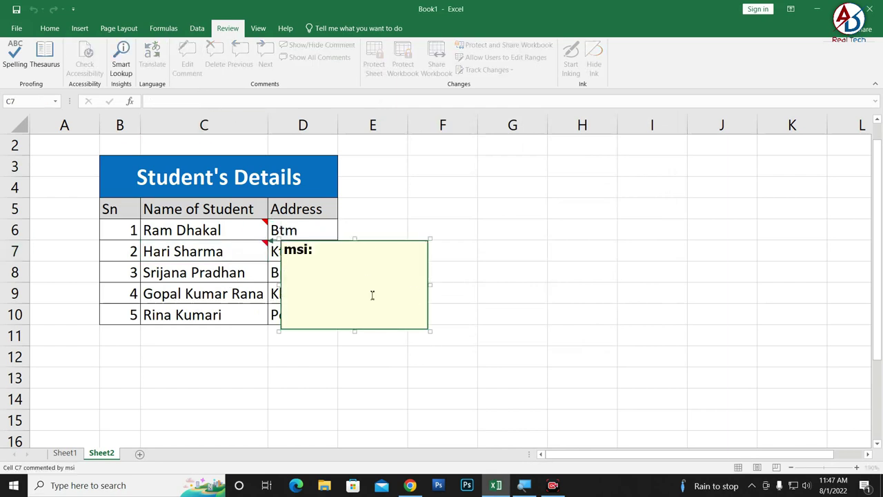
key(BackSpace)
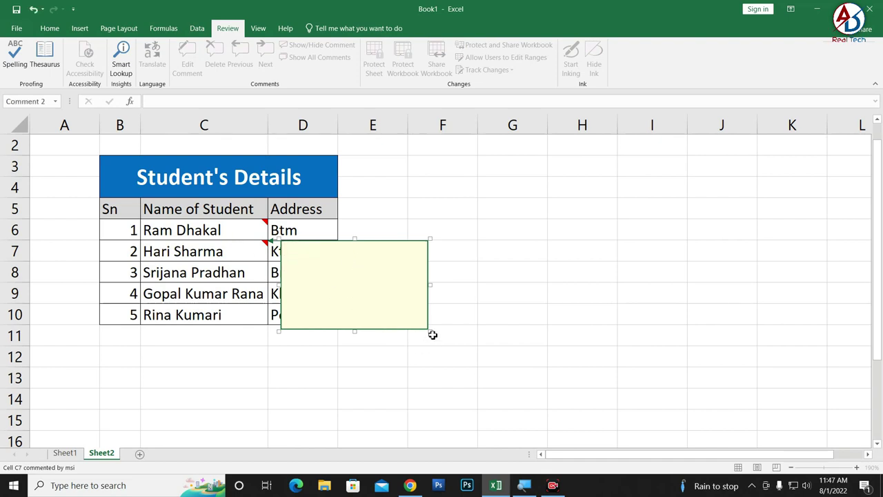
drag(429, 332, 342, 312)
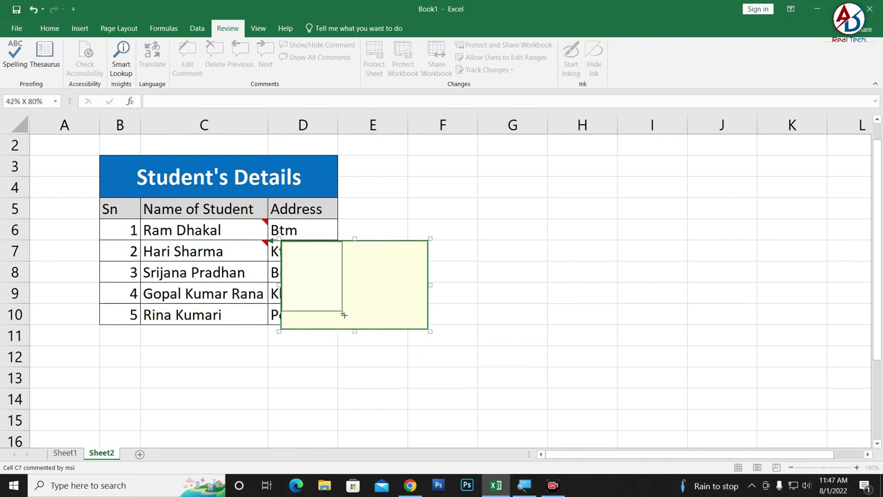
- Fill the C7 comment with the 'download' photo through Format Comment's Picture fill effect
right_click(318, 241)
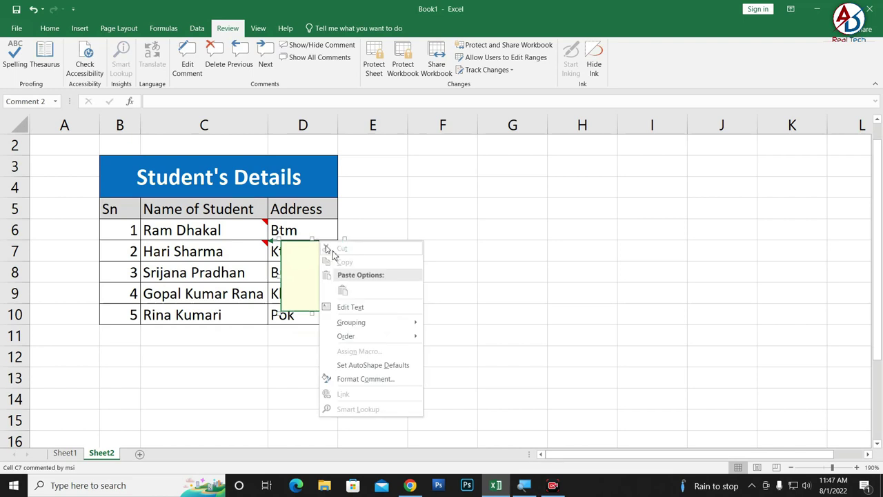
click(372, 380)
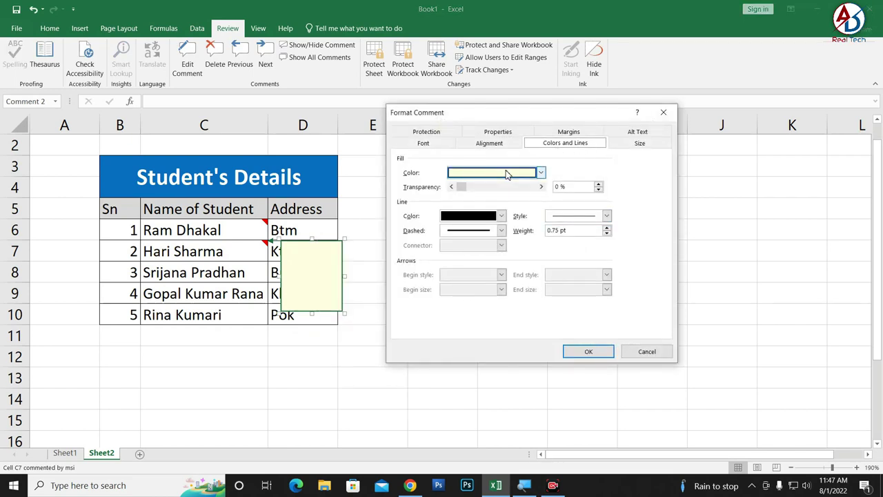
click(506, 174)
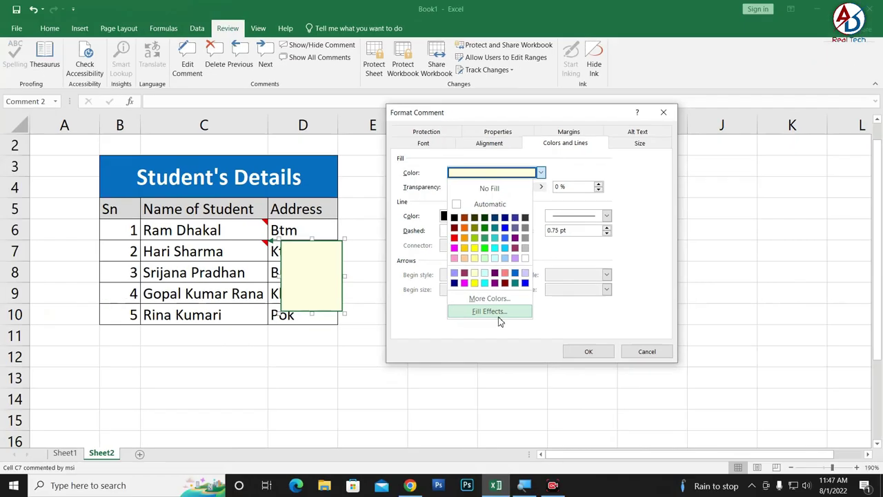
click(498, 317)
click(532, 125)
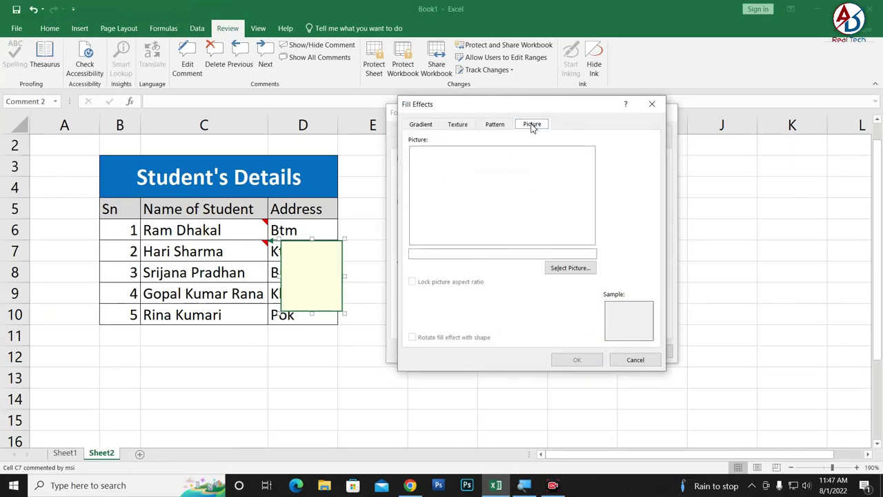
click(570, 267)
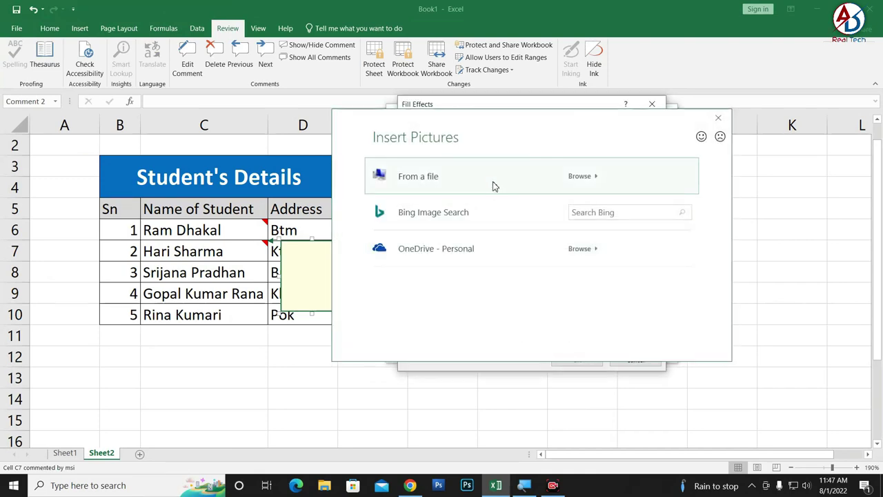
click(492, 185)
click(675, 207)
click(742, 369)
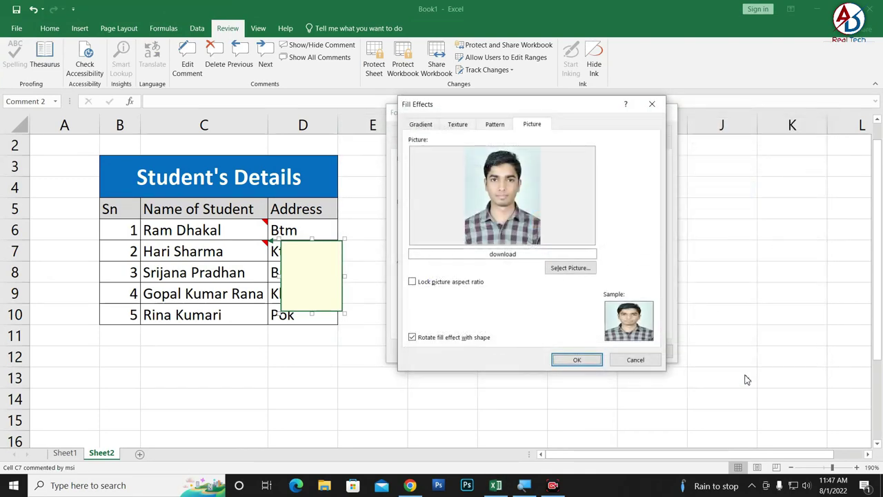
click(565, 359)
click(593, 351)
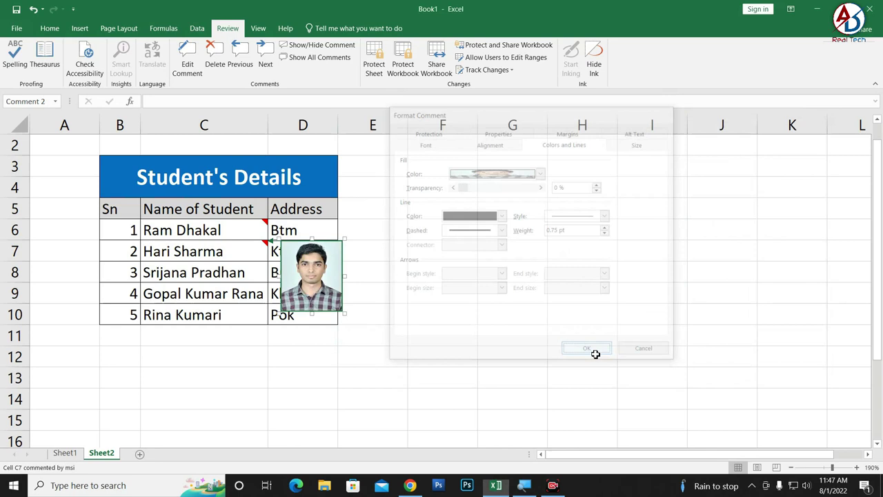
click(228, 274)
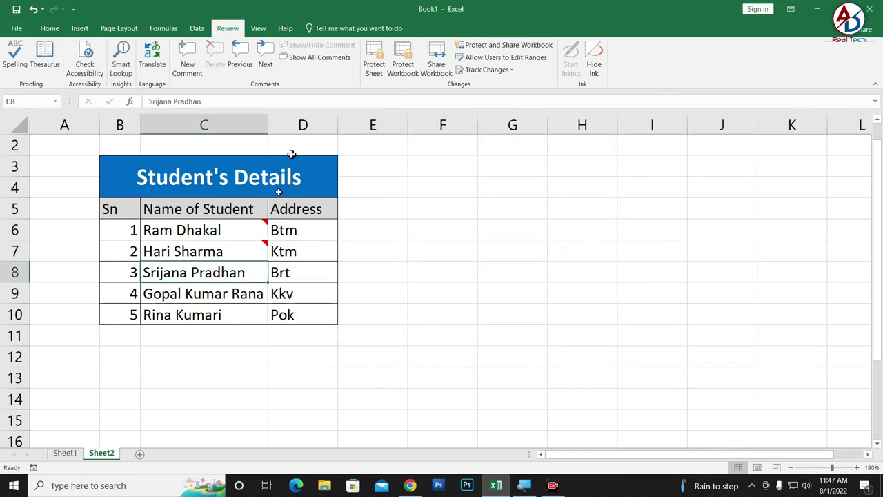
click(187, 58)
drag(332, 278, 283, 272)
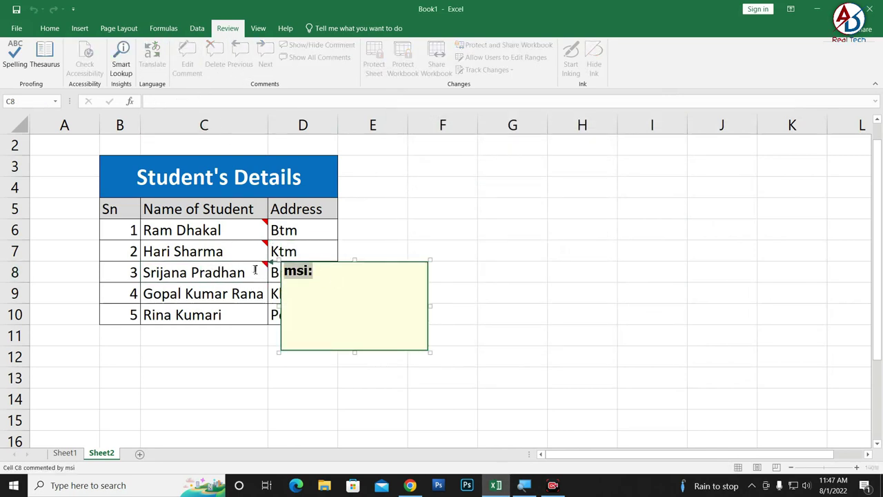
key(BackSpace)
drag(430, 352, 341, 332)
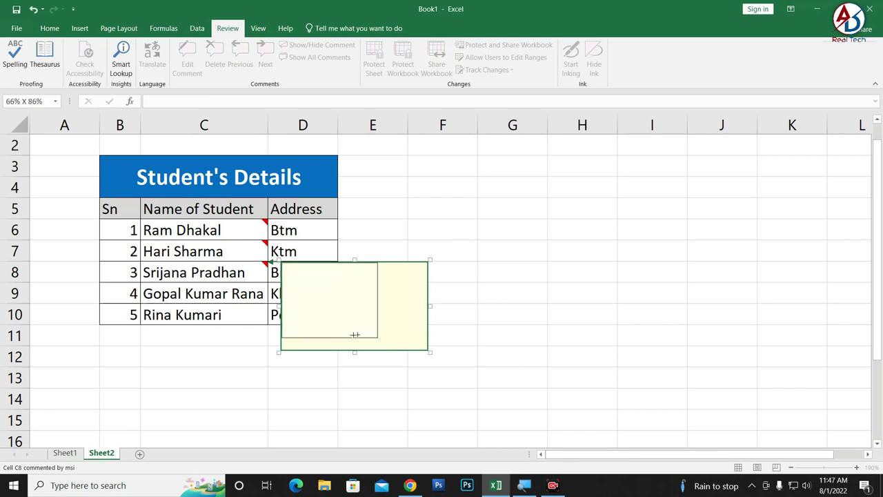
- Fill the C8 comment with the second student photo via a Picture fill effect
right_click(324, 266)
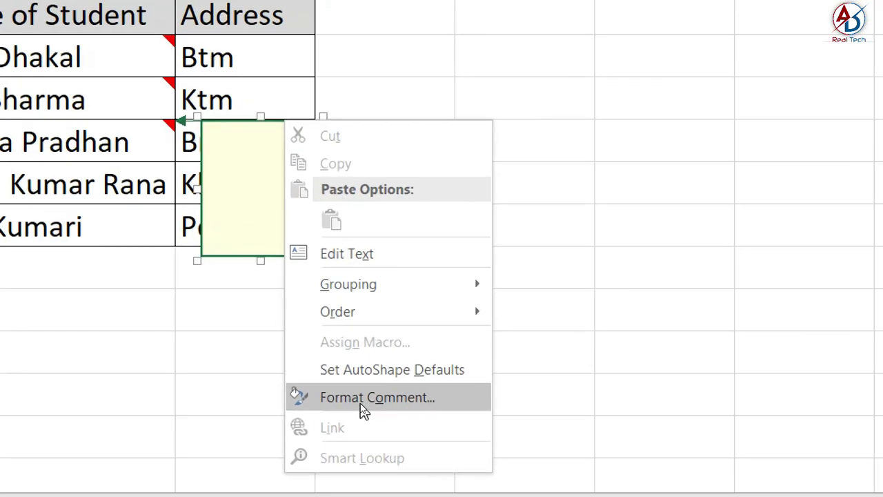
click(362, 407)
click(502, 174)
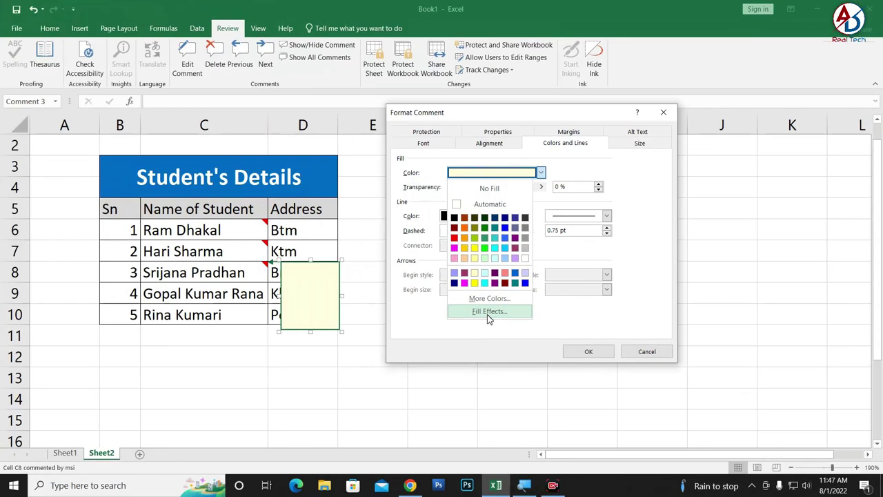
click(490, 318)
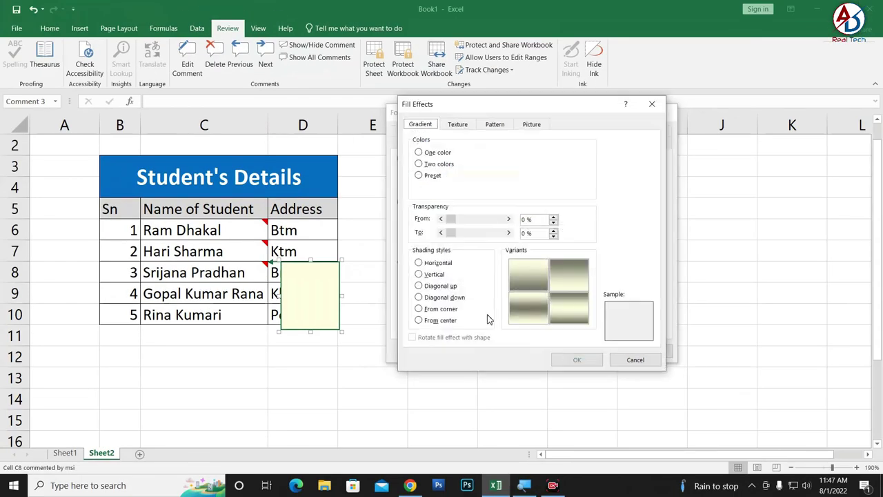
click(536, 124)
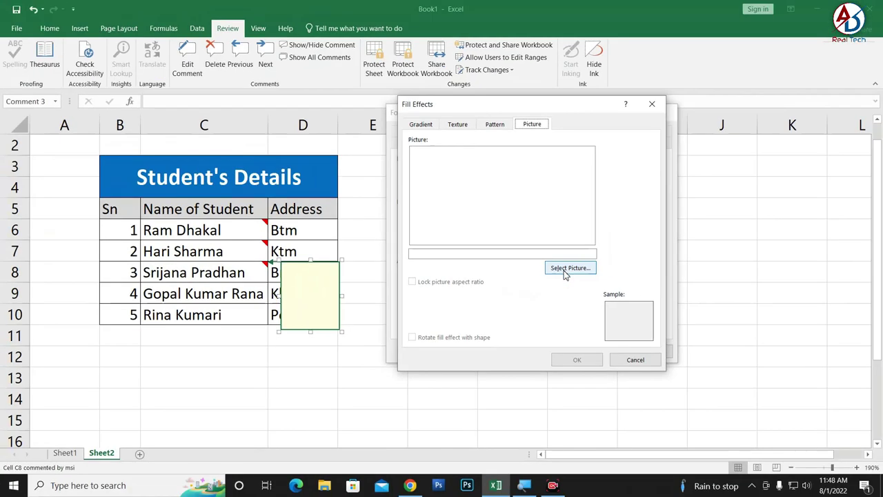
click(554, 272)
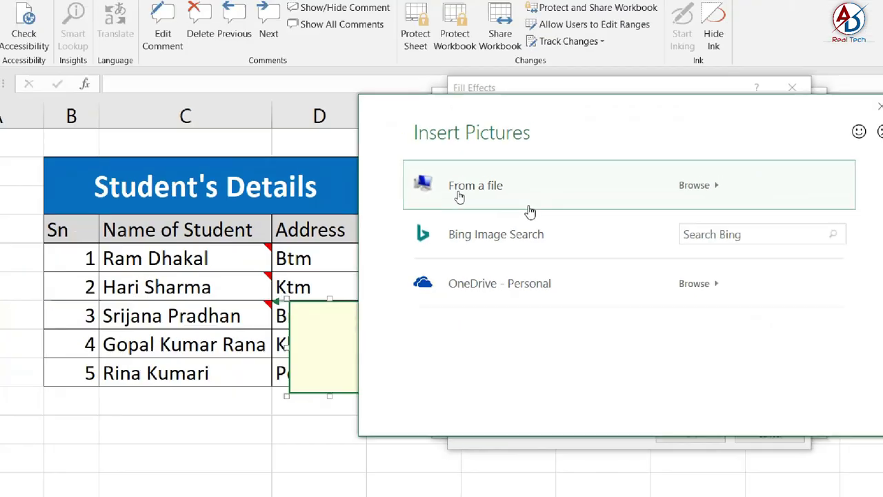
click(455, 184)
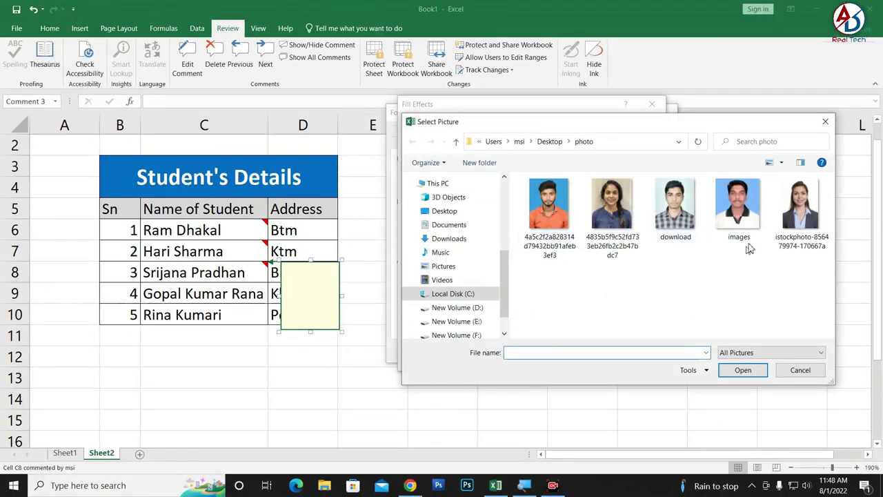
click(612, 207)
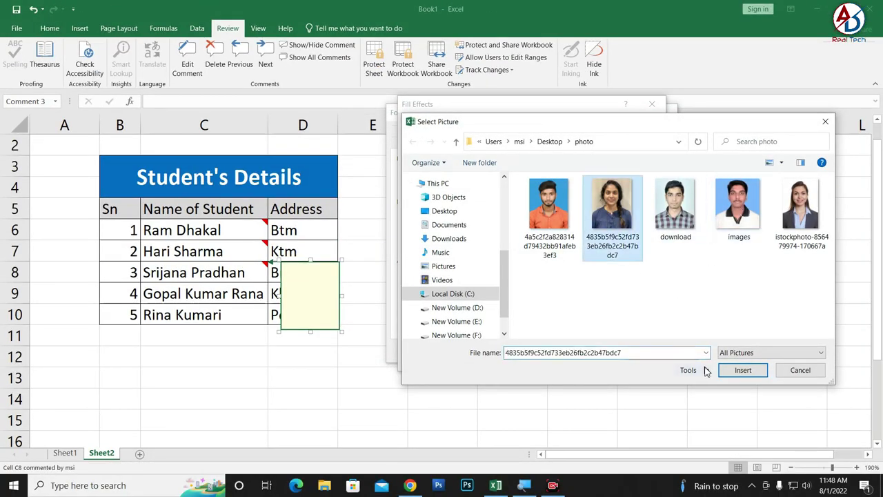
click(735, 371)
click(577, 360)
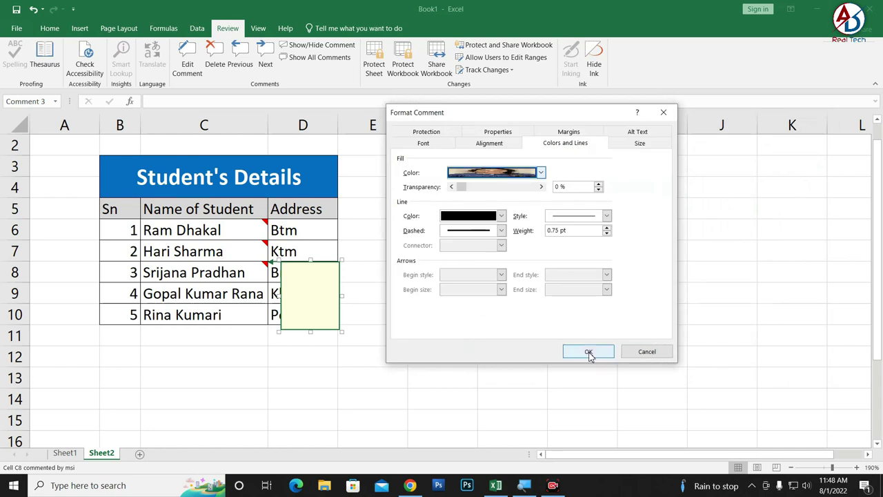
click(587, 353)
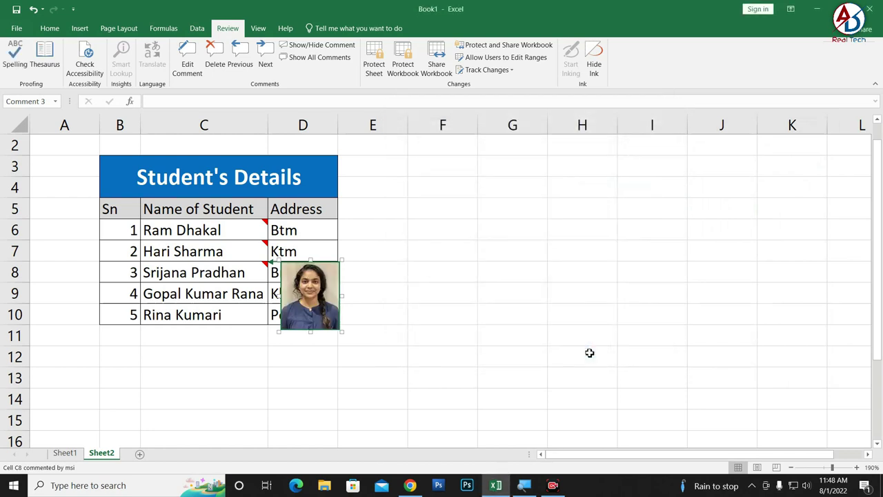
click(241, 231)
- Check the C7 and C8 photo comments, then add a comment to C9 without author label and shrink it
click(234, 253)
click(235, 274)
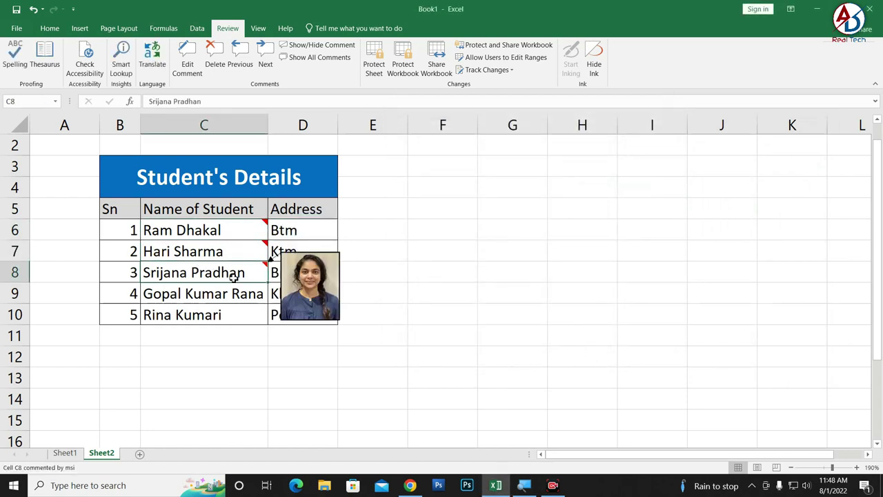
click(233, 296)
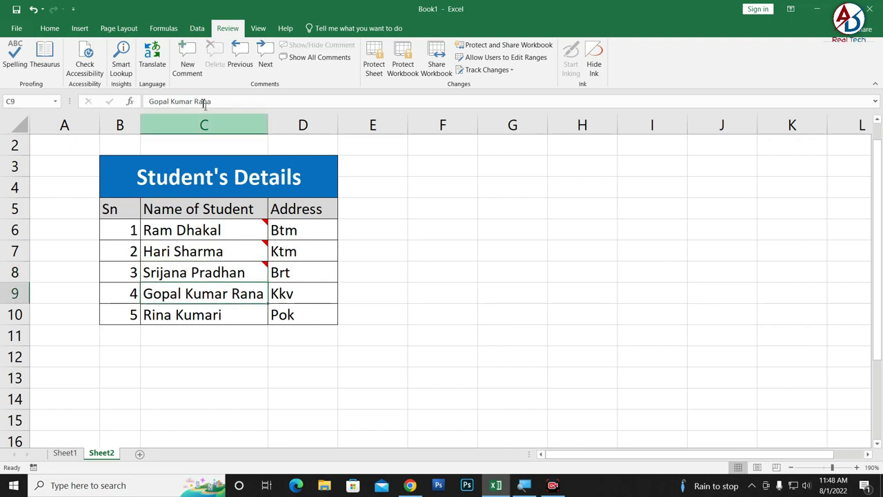
click(187, 58)
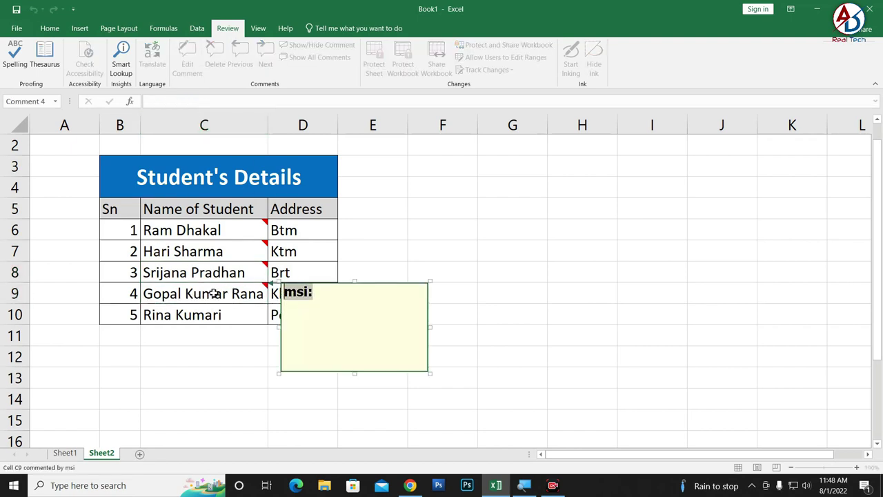
key(BackSpace)
key(BackSpace)
key(BackSpace)
drag(429, 375, 339, 352)
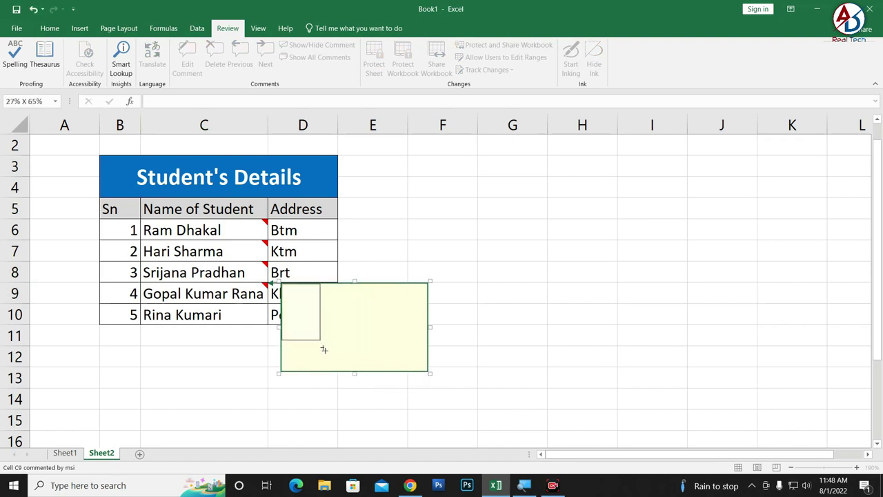
- Fill the C9 comment with the 'images' photo via a Picture fill effect
right_click(315, 286)
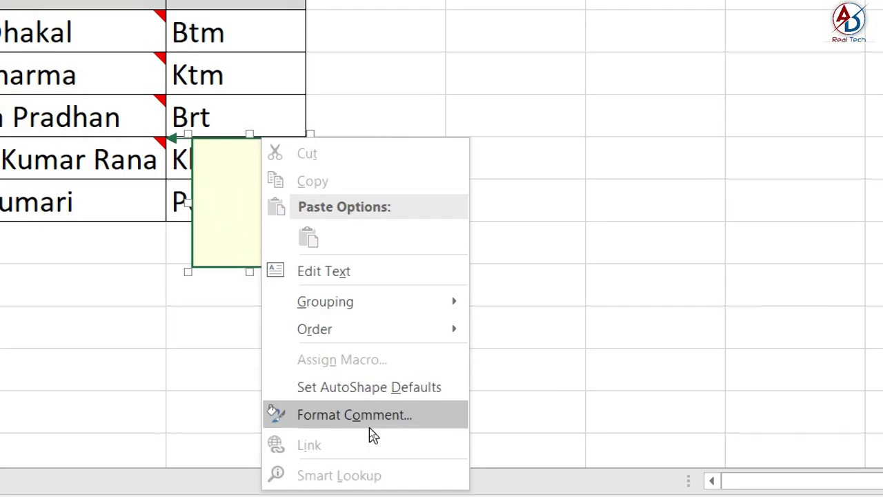
click(369, 423)
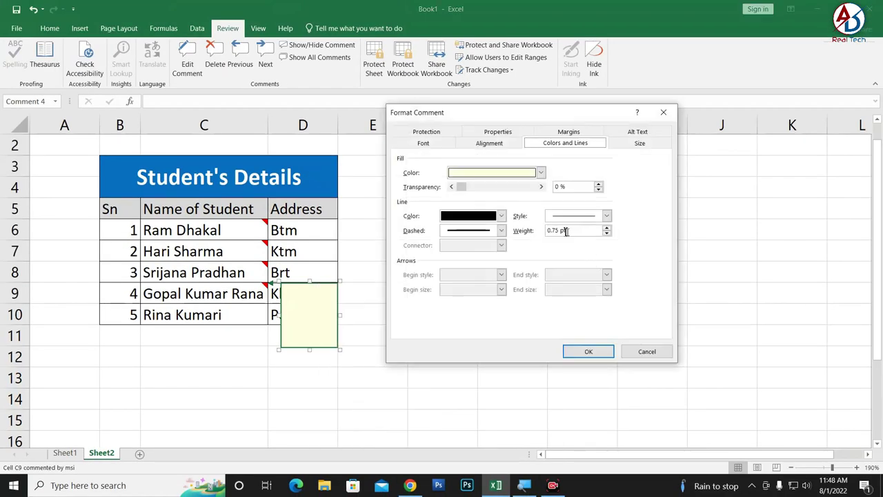
click(541, 172)
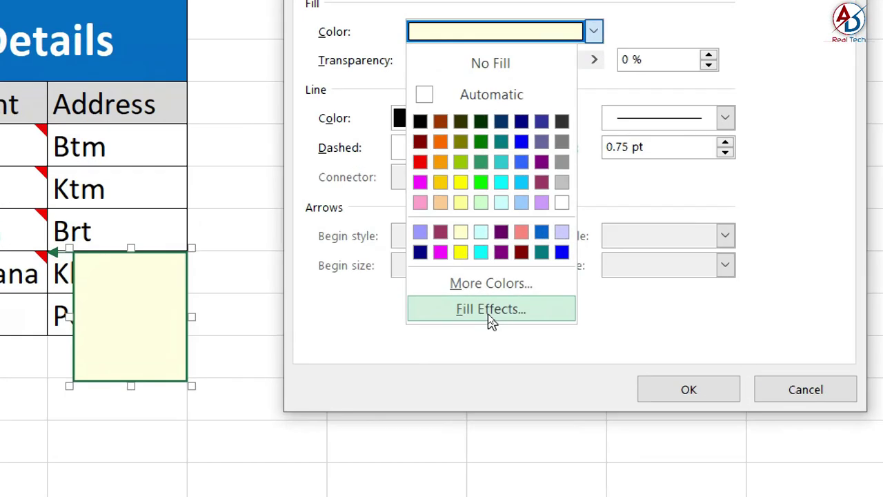
click(489, 314)
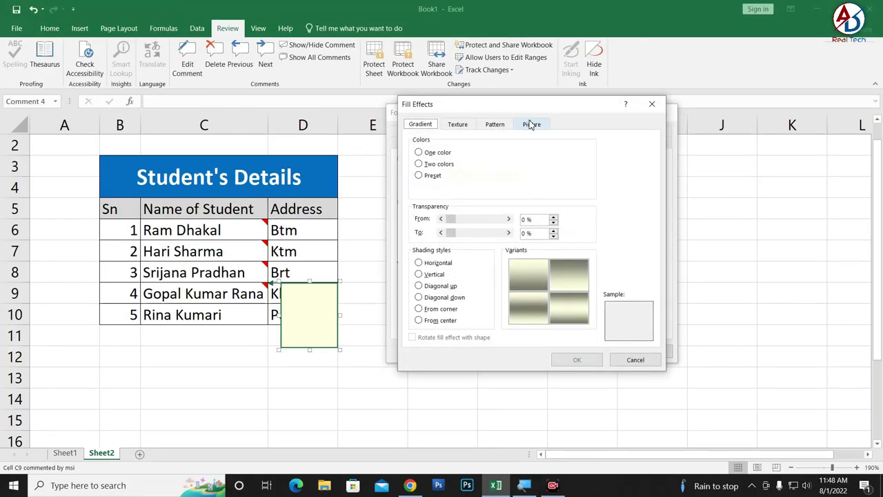
click(531, 124)
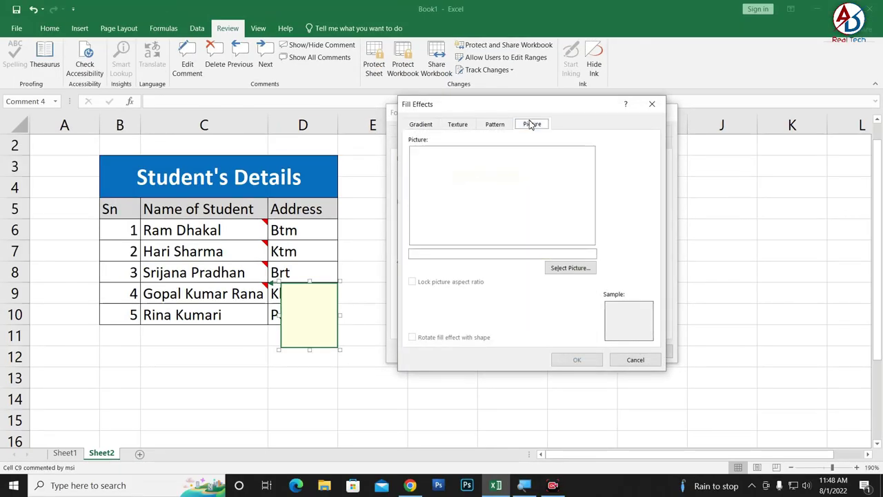
click(572, 269)
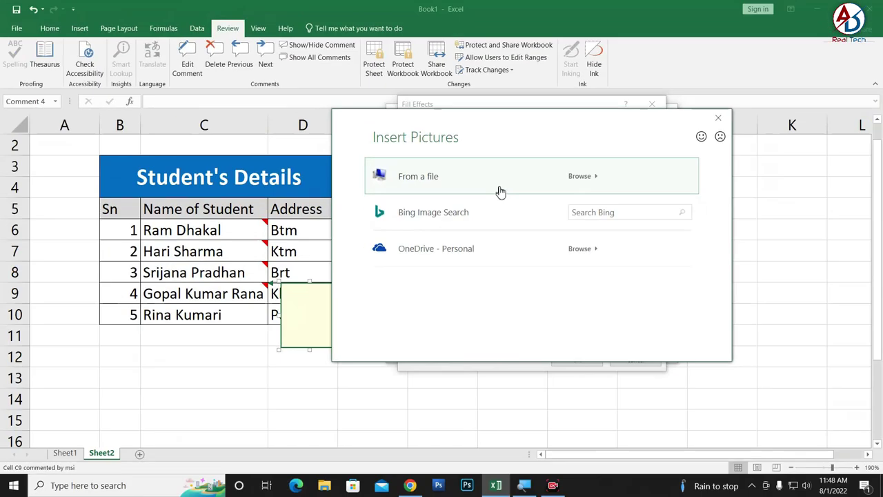
click(500, 192)
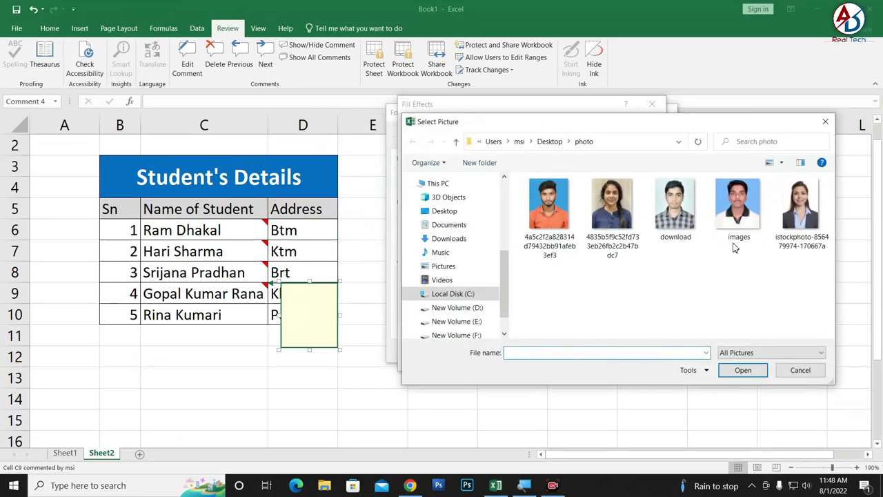
click(751, 219)
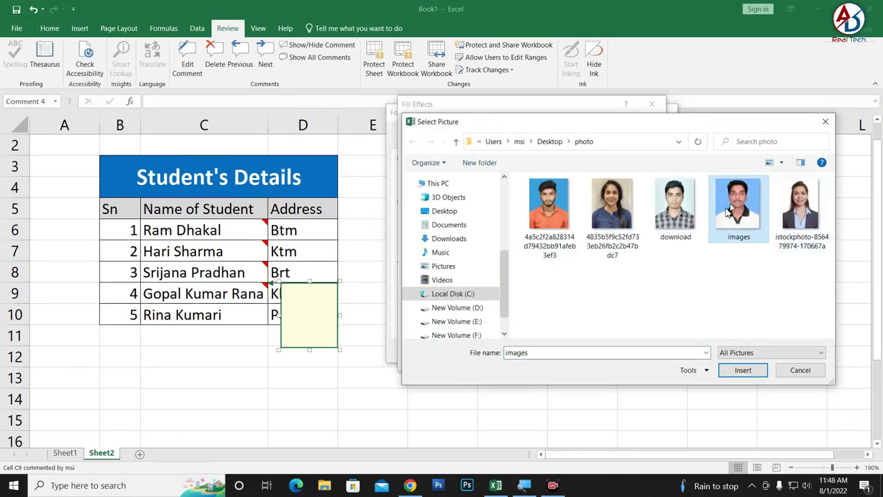
click(747, 370)
click(574, 361)
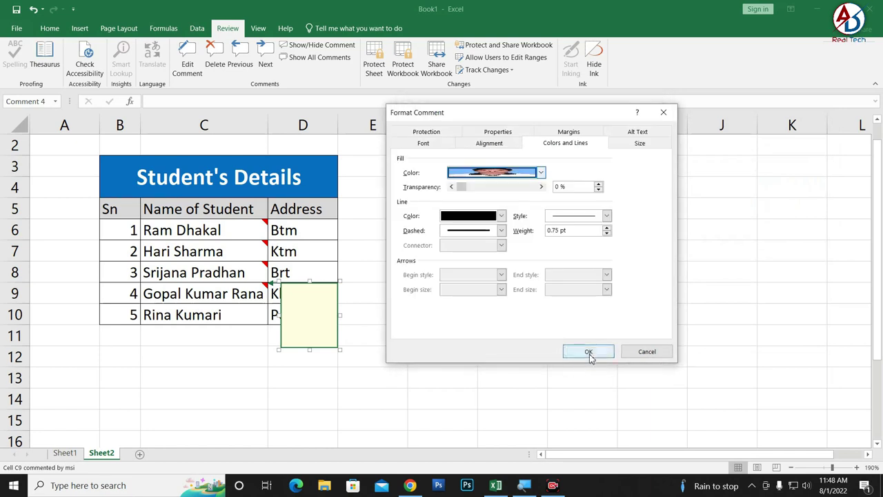
click(587, 355)
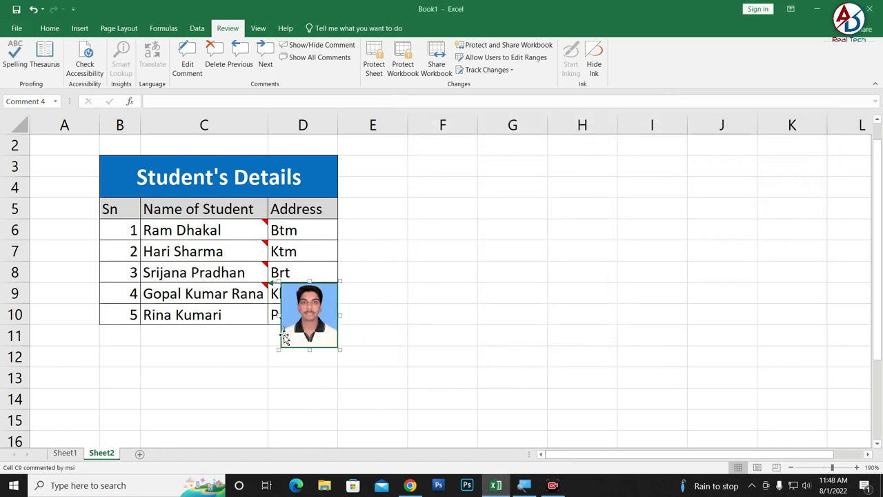
- Add a comment to cell C10, clear its author label, and shrink the box
click(231, 321)
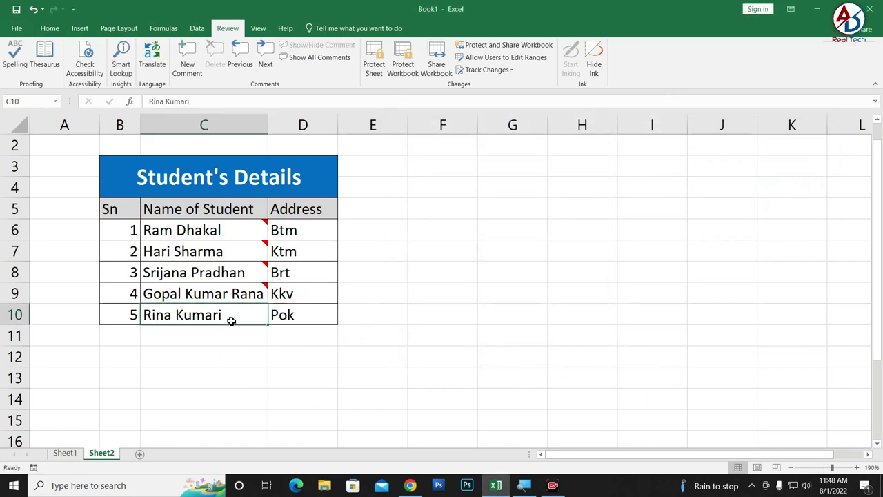
click(182, 63)
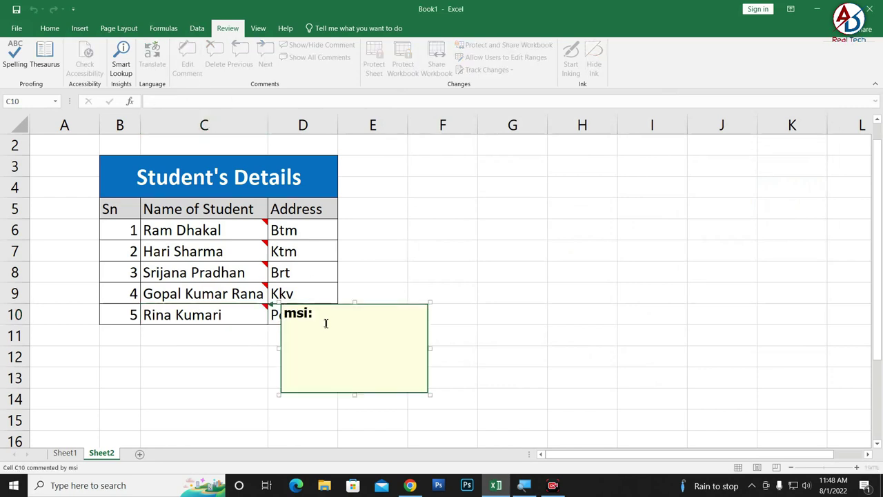
key(BackSpace)
drag(430, 395, 343, 375)
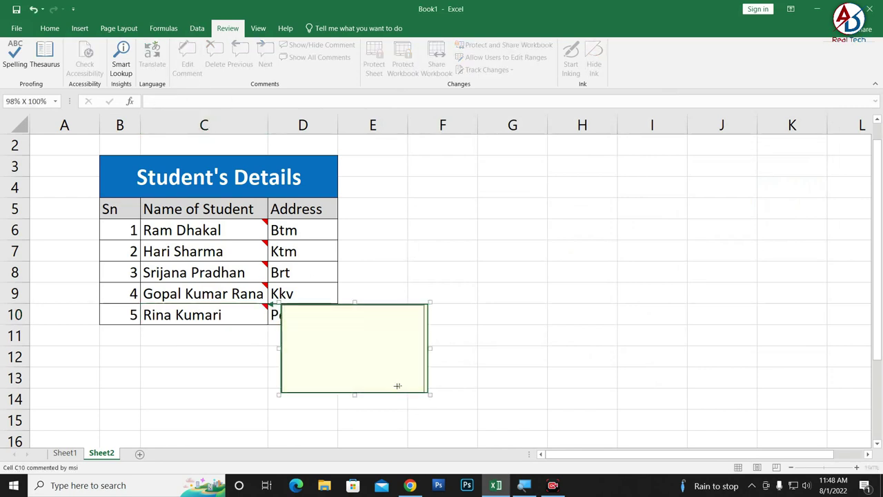
- Fill the C10 comment with the istockphoto portrait via a Picture fill effect
right_click(330, 307)
click(376, 267)
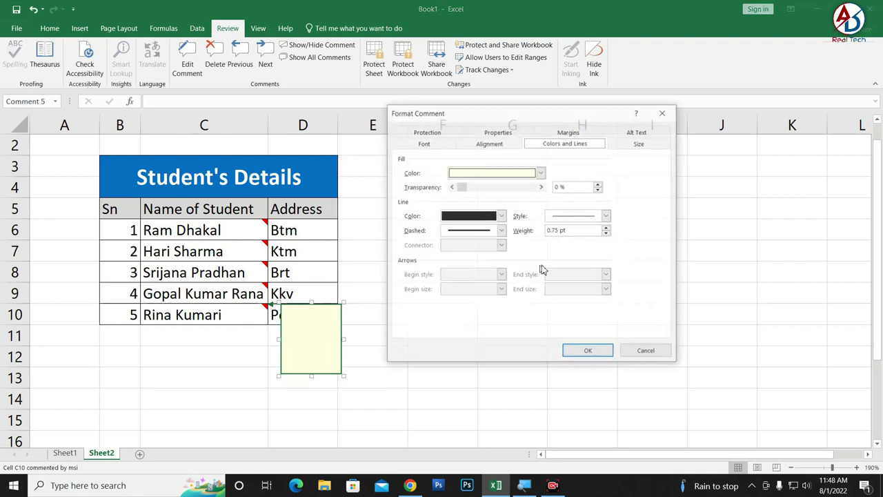
click(525, 171)
click(476, 316)
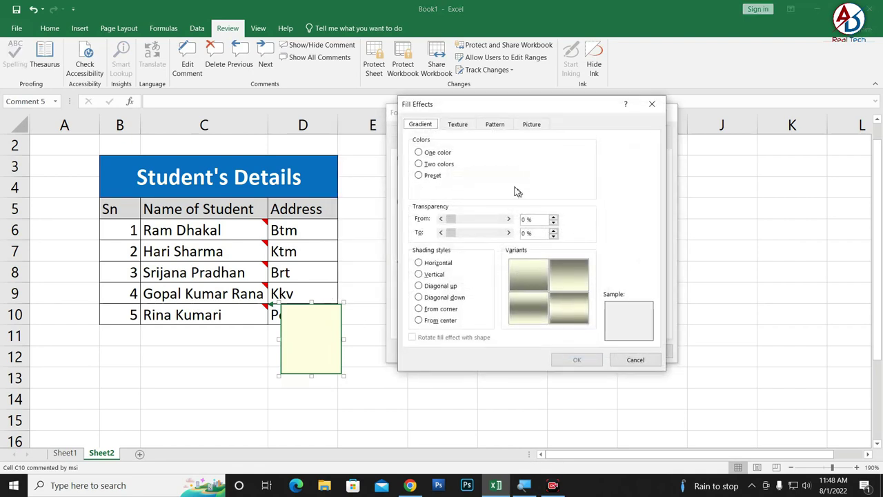
click(531, 124)
click(564, 267)
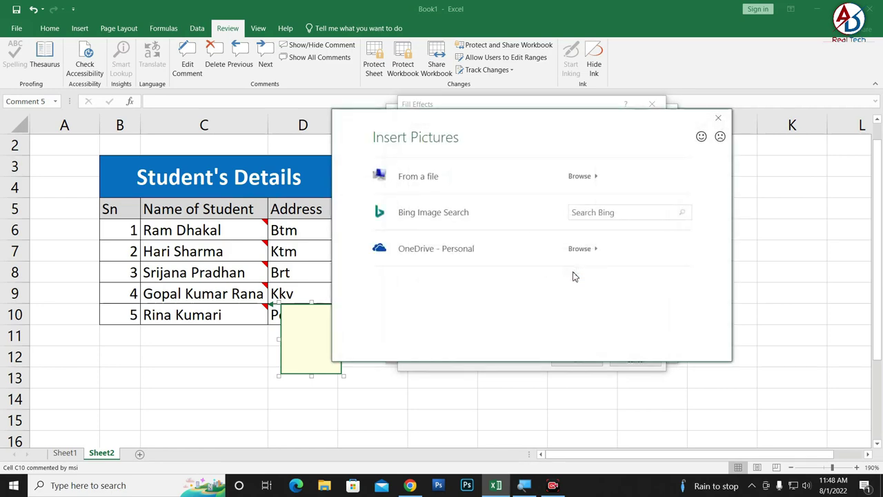
click(487, 186)
click(800, 207)
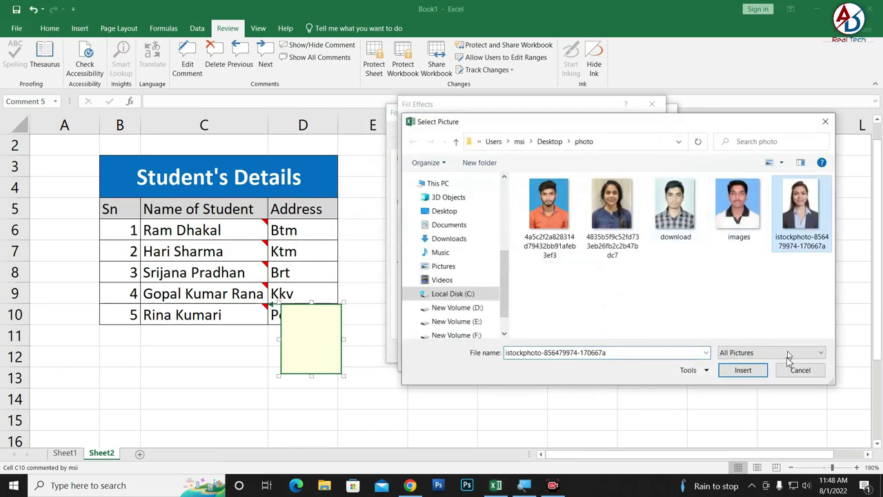
click(743, 370)
click(567, 358)
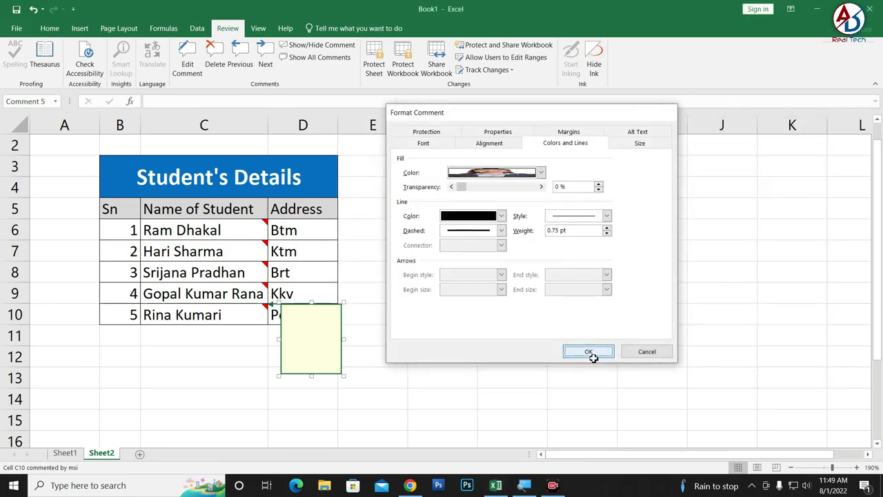
click(588, 352)
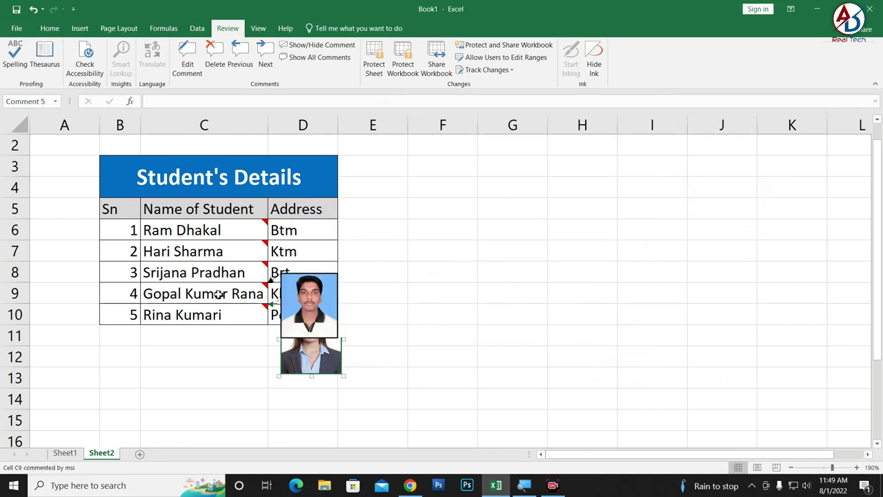
click(234, 233)
mouse_move(220, 234)
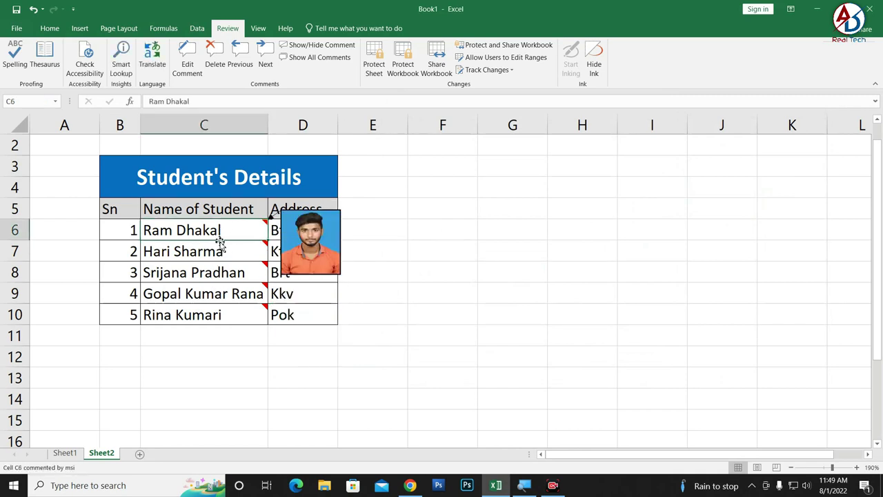